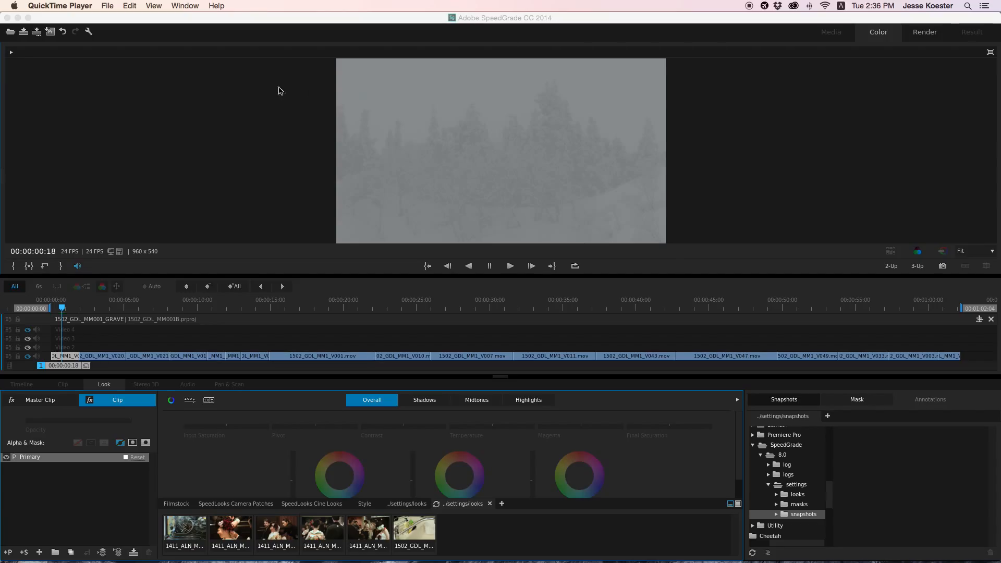
- Display the analysis scopes and move the playhead to 00:00:18:08 on the 1502_GDL_MM1_V001.mov clip
click(316, 20)
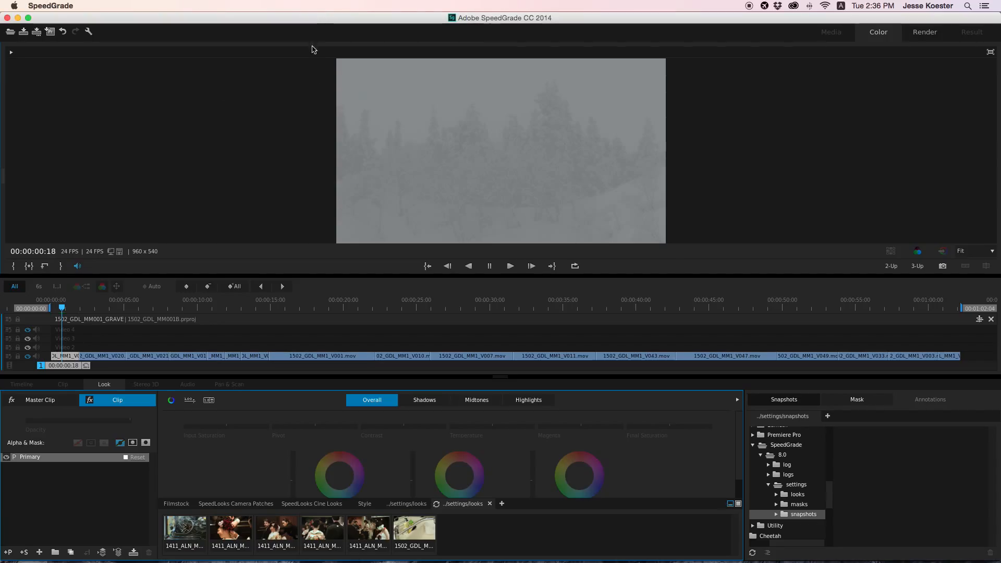
key(a)
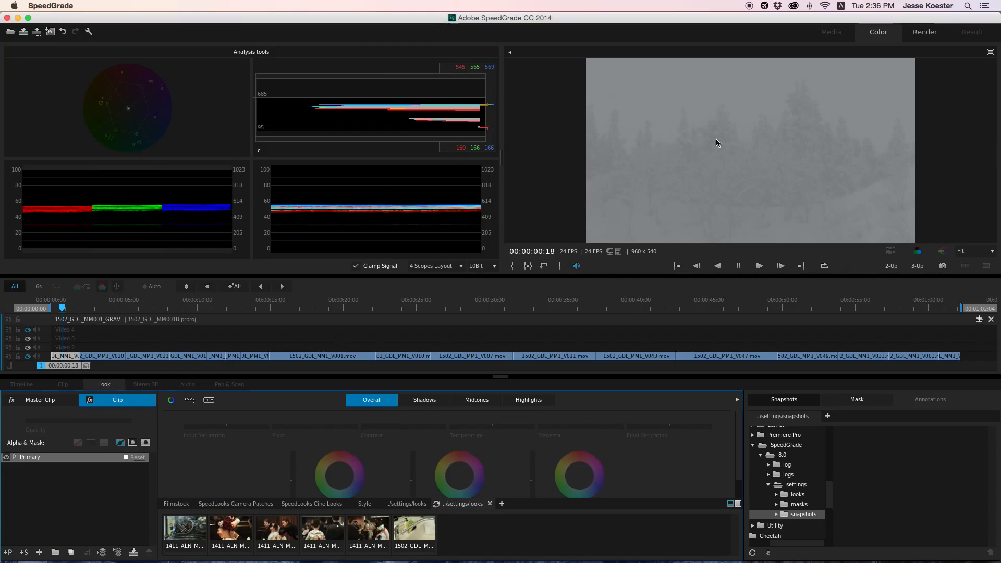
drag(58, 371, 332, 369)
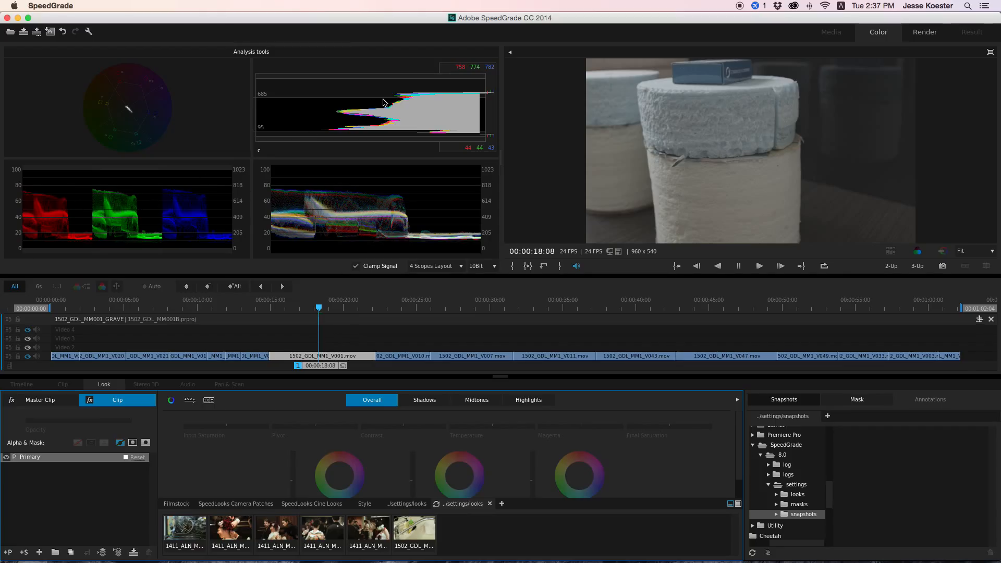
right_click(349, 93)
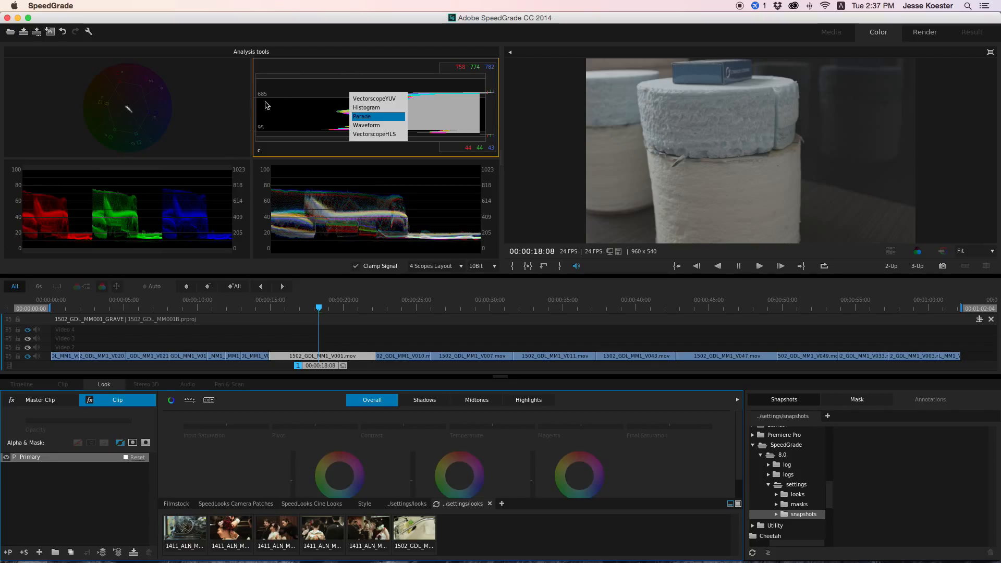
click(220, 106)
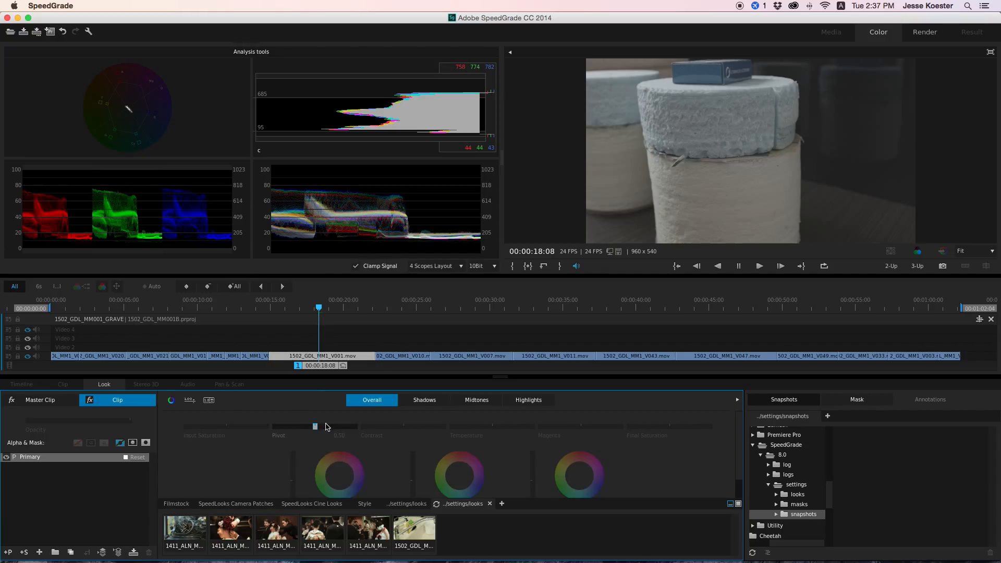
- Raise the clip's Contrast and lower its Pivot to 0.35 so the levels fill the scopes without clipping
drag(403, 429, 409, 427)
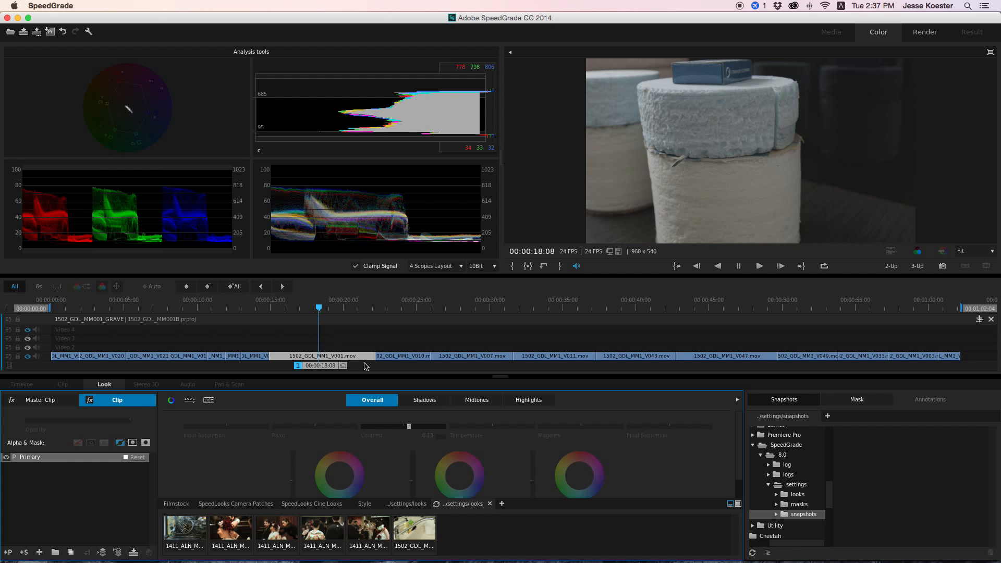
drag(407, 429, 412, 426)
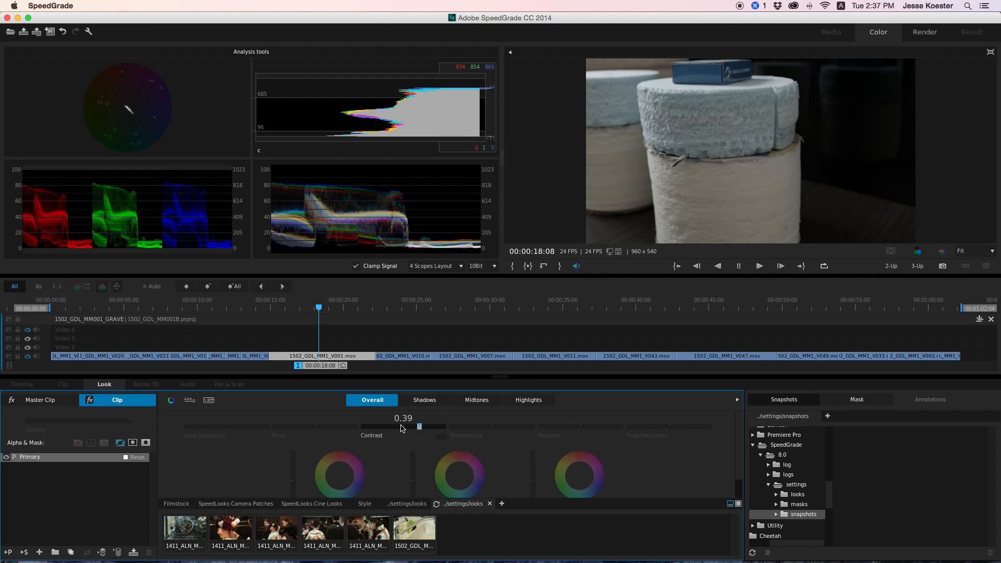
drag(317, 428, 316, 426)
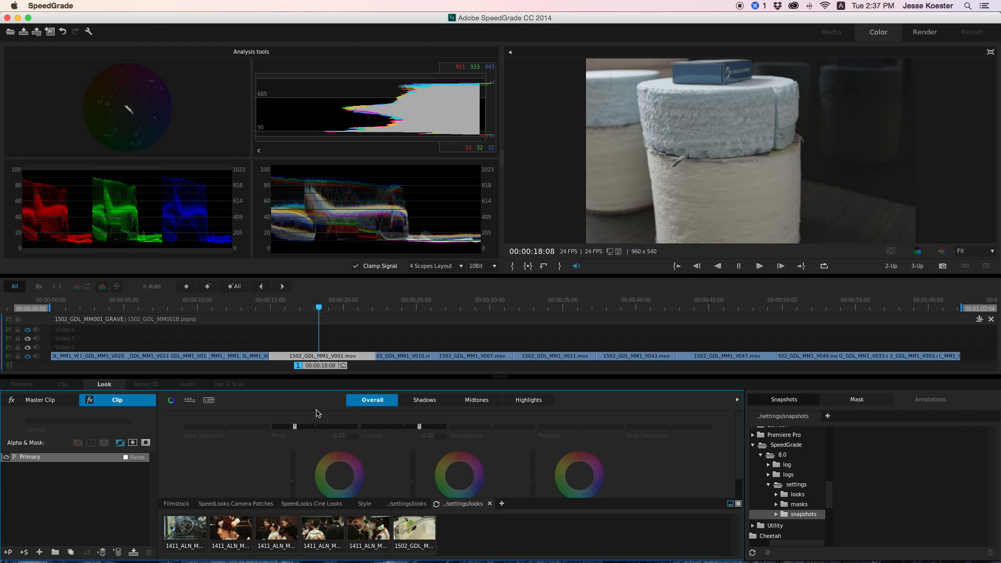
drag(294, 426, 291, 425)
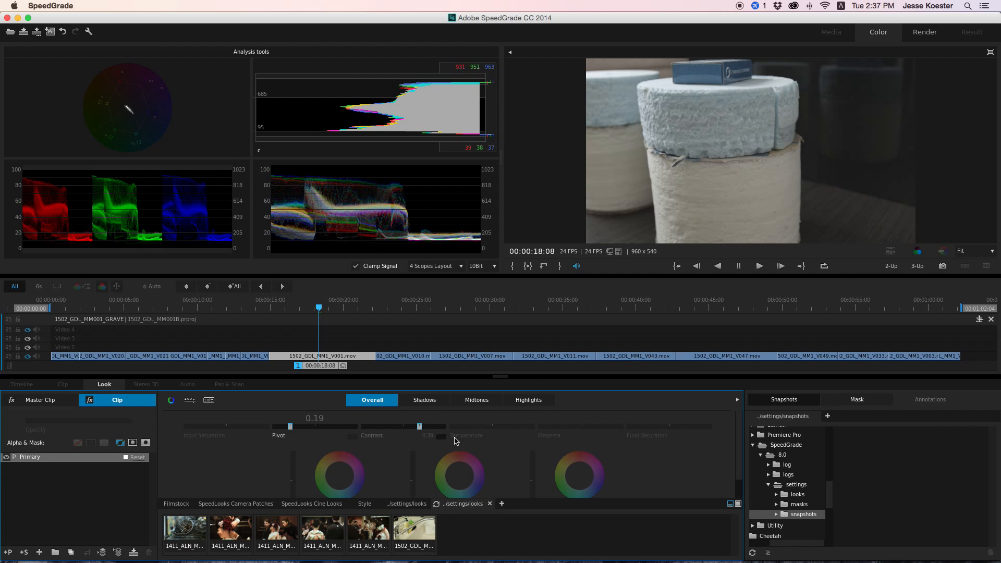
drag(419, 426, 420, 423)
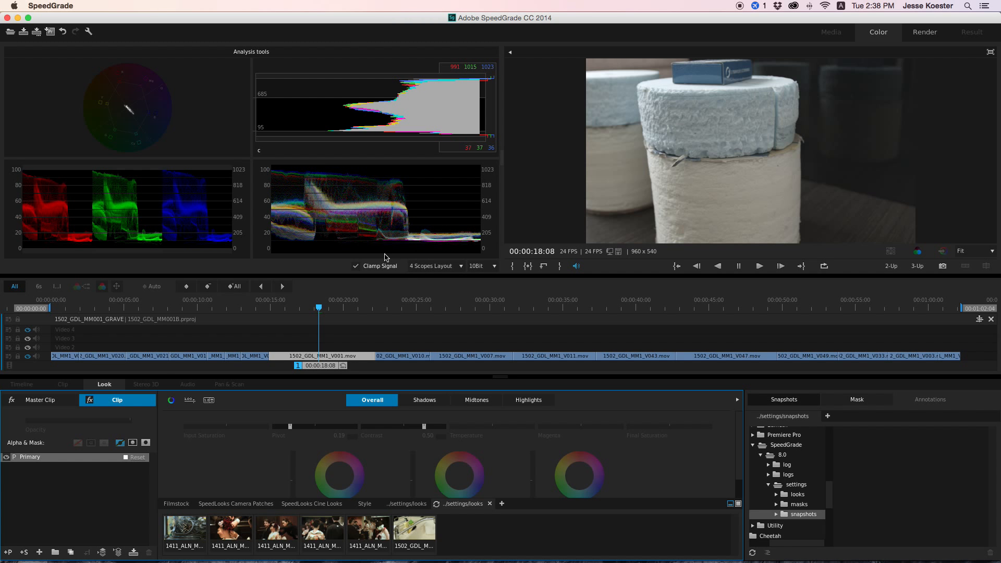
click(291, 426)
drag(293, 427, 296, 427)
drag(425, 427, 420, 426)
drag(298, 427, 302, 426)
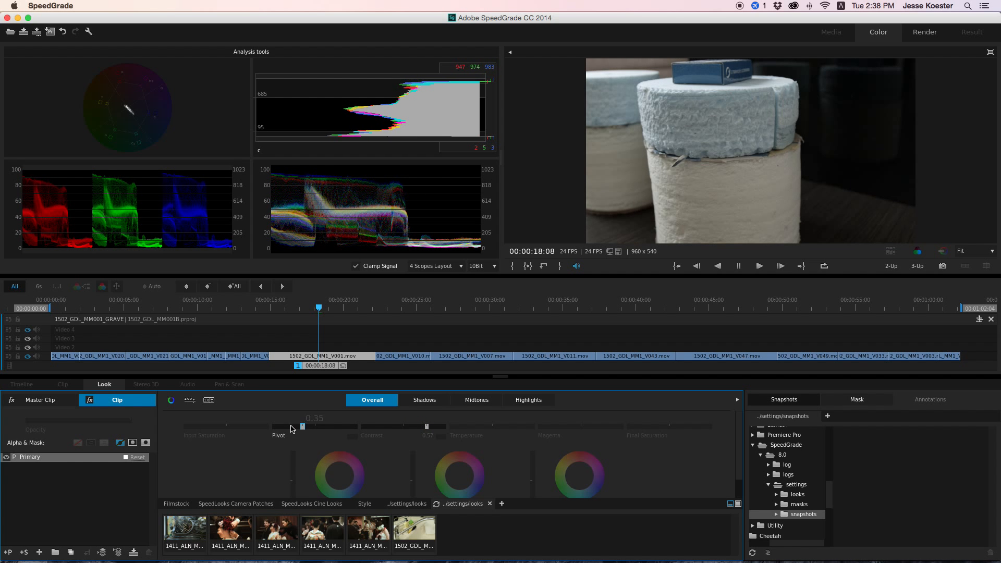
drag(427, 426, 425, 427)
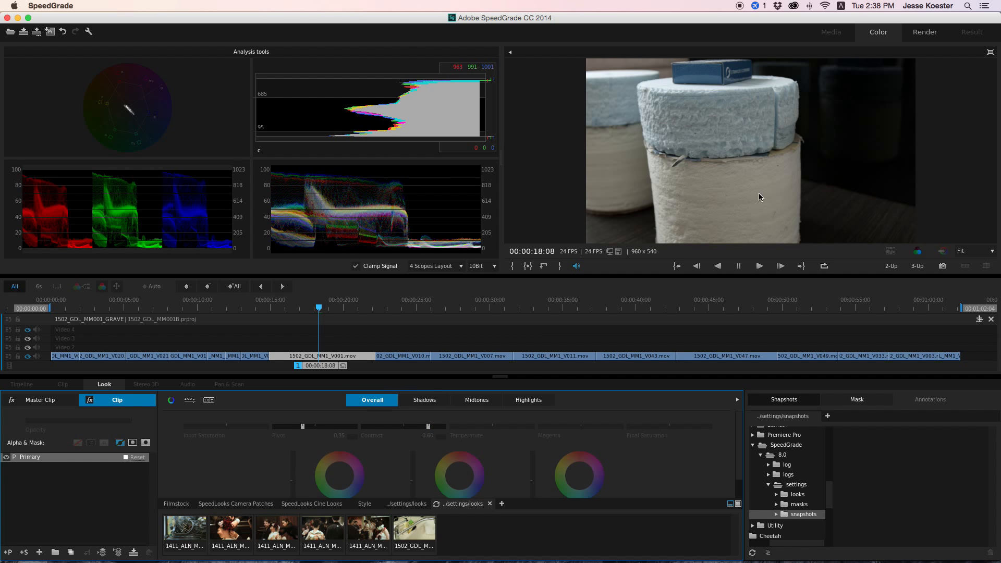
- Toggle the grade off and on to compare the clip before and after the contrast correction
key(0)
key(0)
key(0)
key(0)
- Try shifting the clip's midtones toward red with the Gamma wheel, and reset that wheel
scroll(249, 462, down, 2)
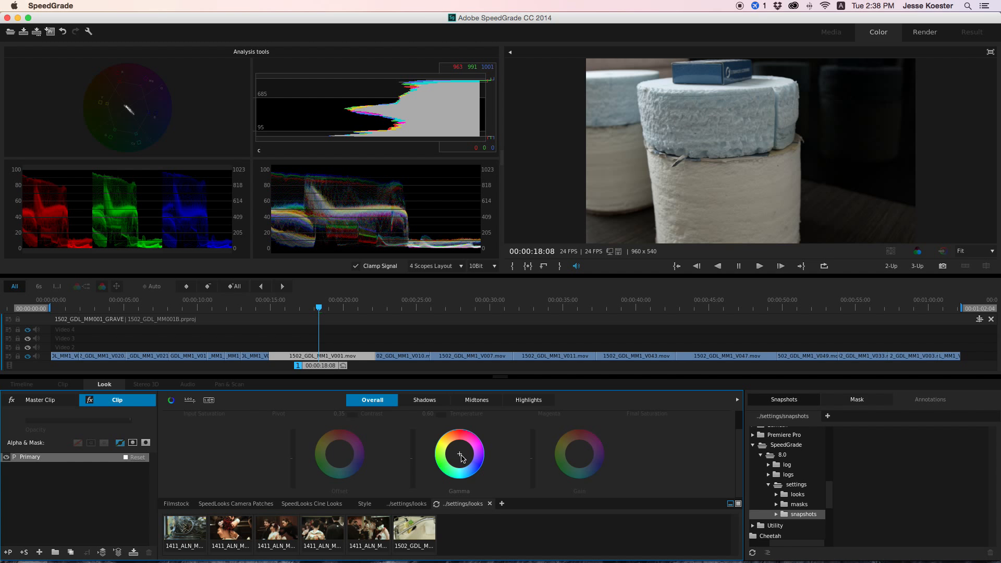
drag(461, 456, 461, 453)
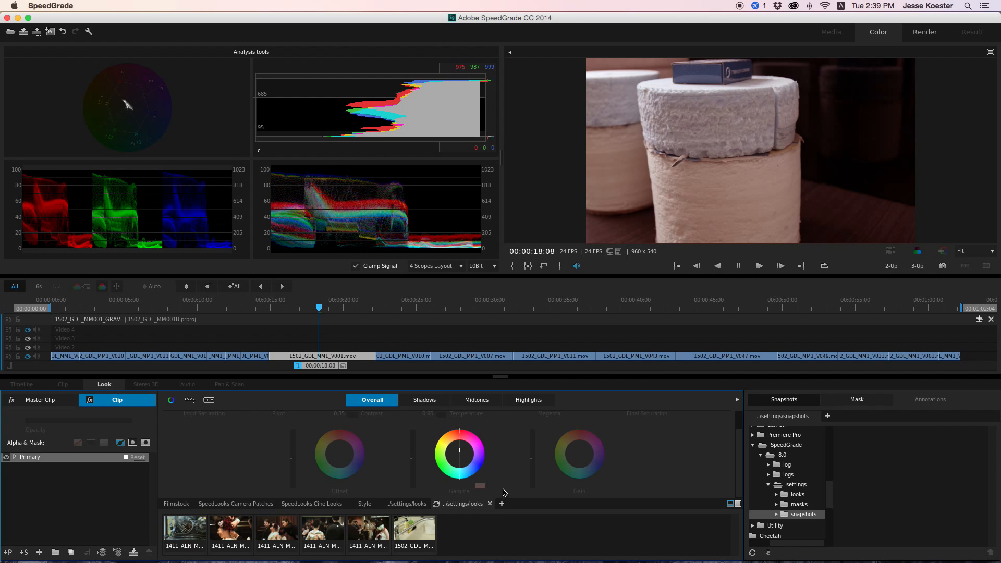
click(480, 488)
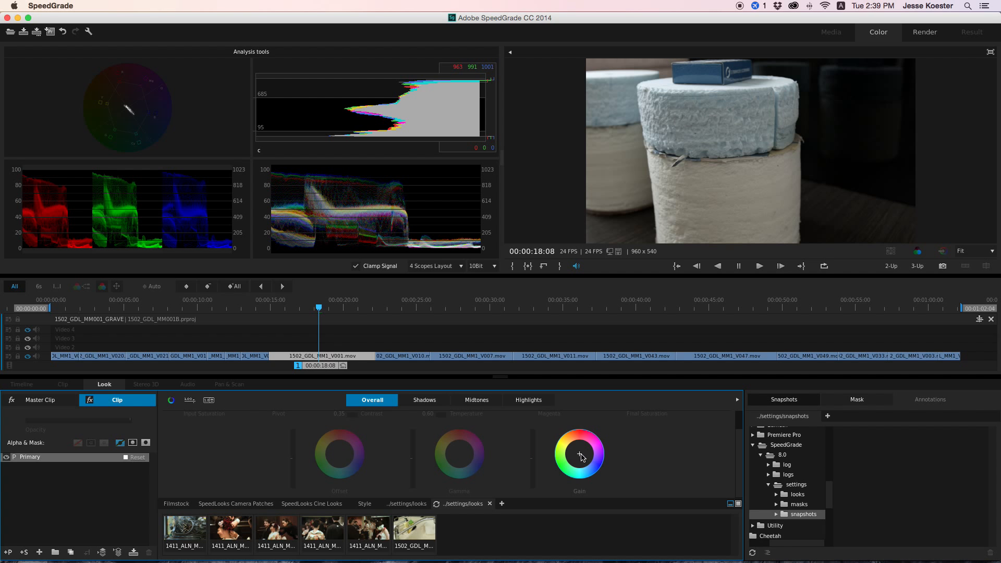
- Shift the Gain wheel slightly toward warm tones to balance the red, green and blue highlights
drag(583, 457, 580, 454)
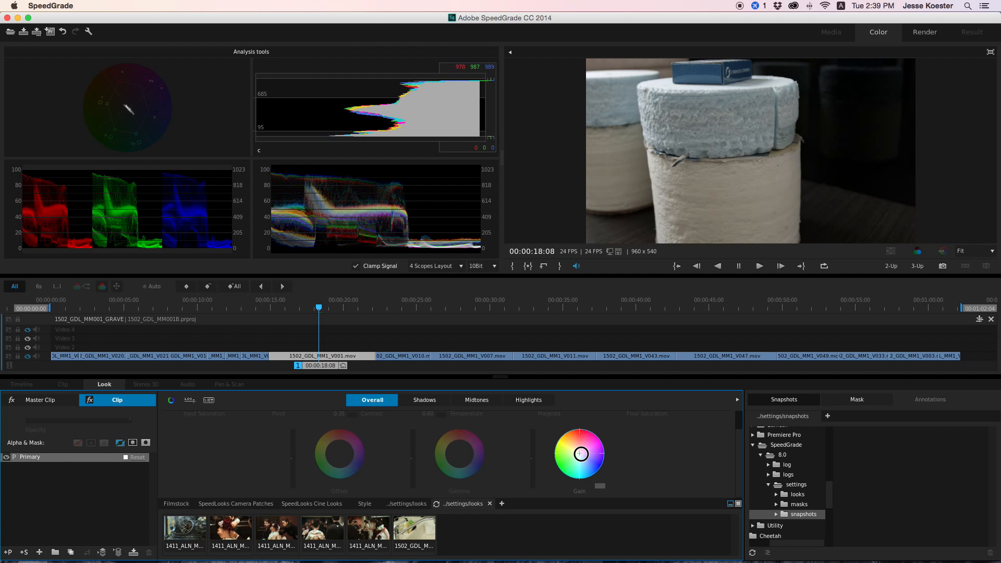
drag(581, 454, 581, 455)
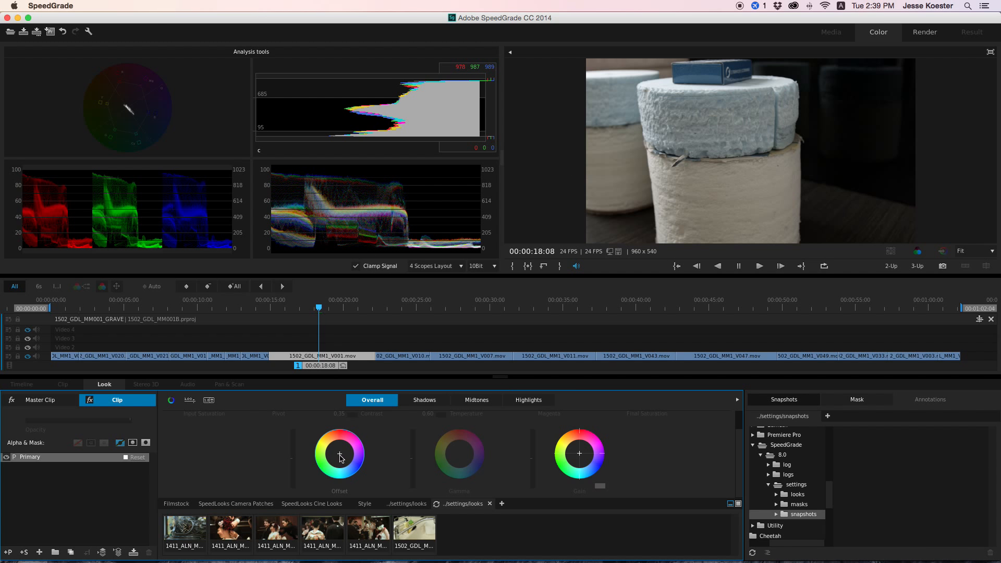
- Try tinting the clip's shadows with the Offset wheel, and reset that wheel
drag(340, 457, 338, 454)
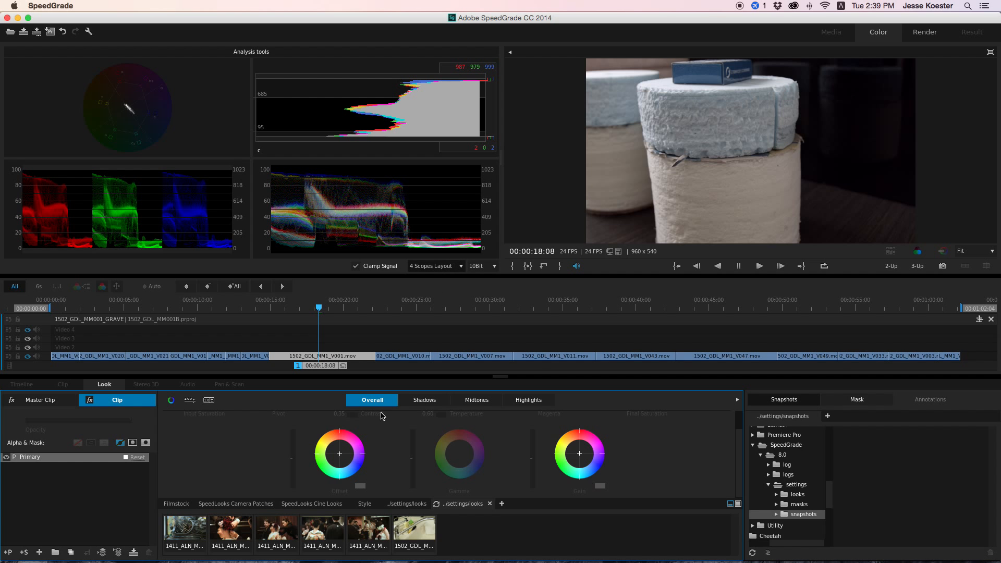
drag(339, 453, 341, 453)
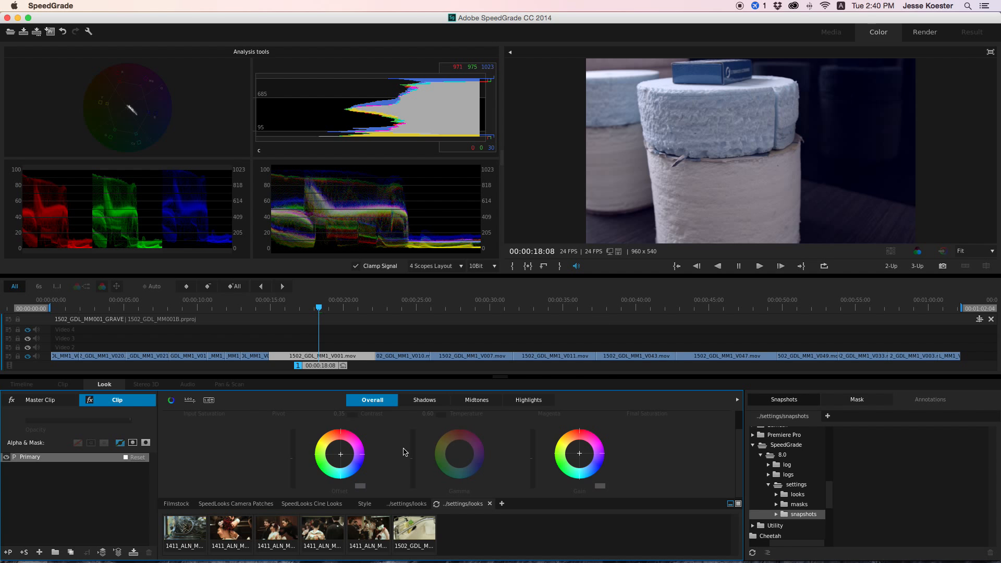
click(360, 486)
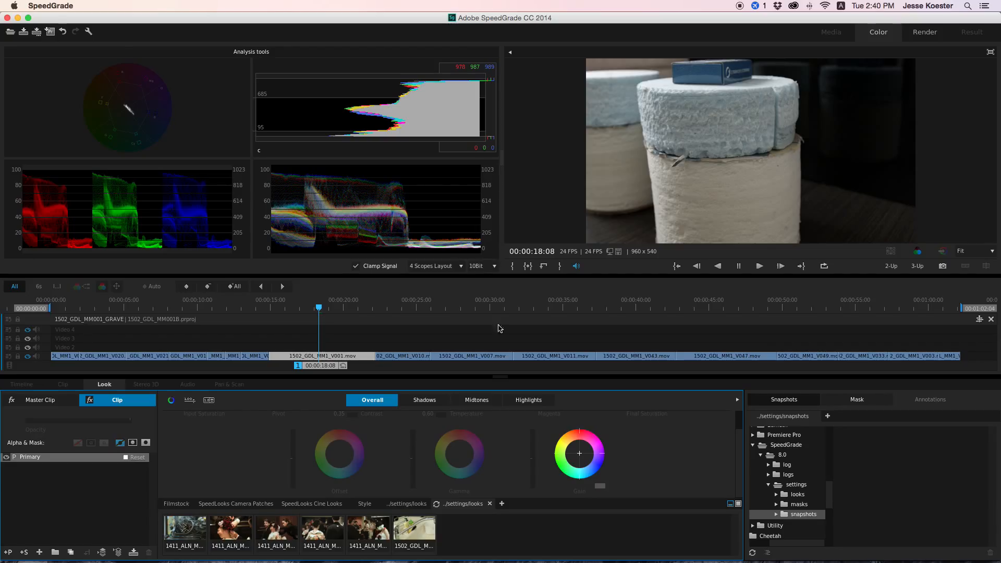
- Set the clip's Final Saturation to 1.61 and add an RGBCurves layer above the Primary layer
mouse_move(637, 438)
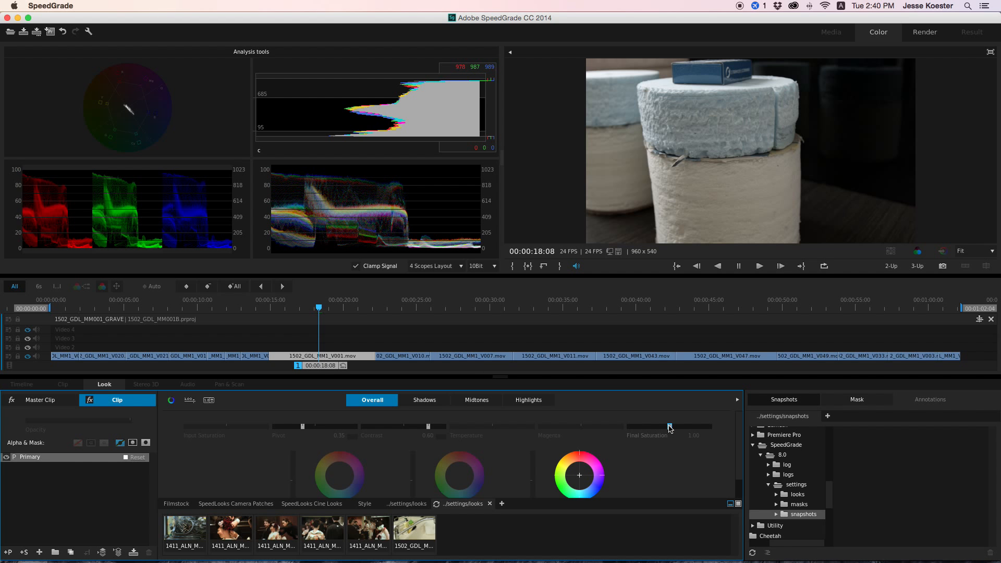
drag(671, 427, 691, 427)
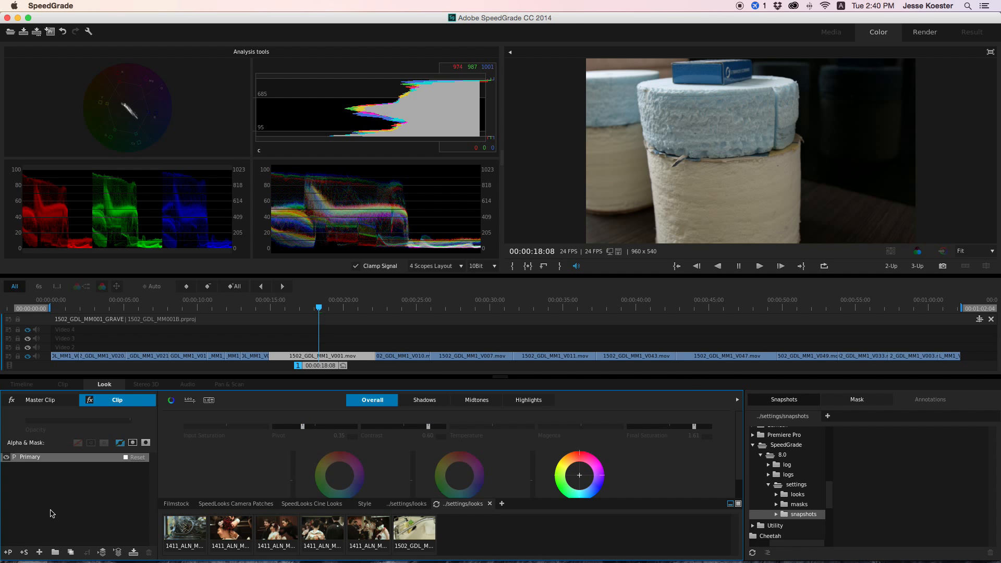
click(38, 554)
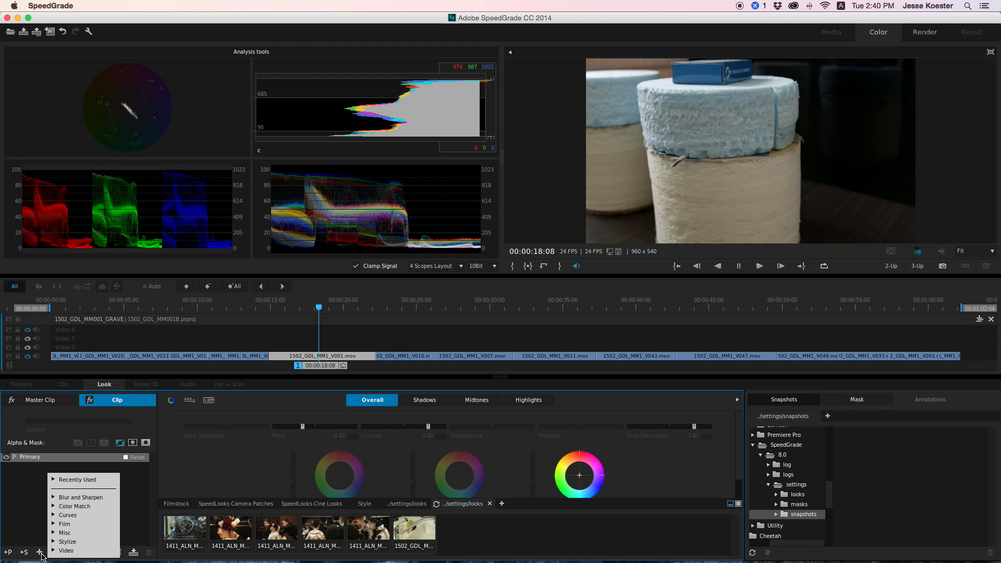
click(67, 515)
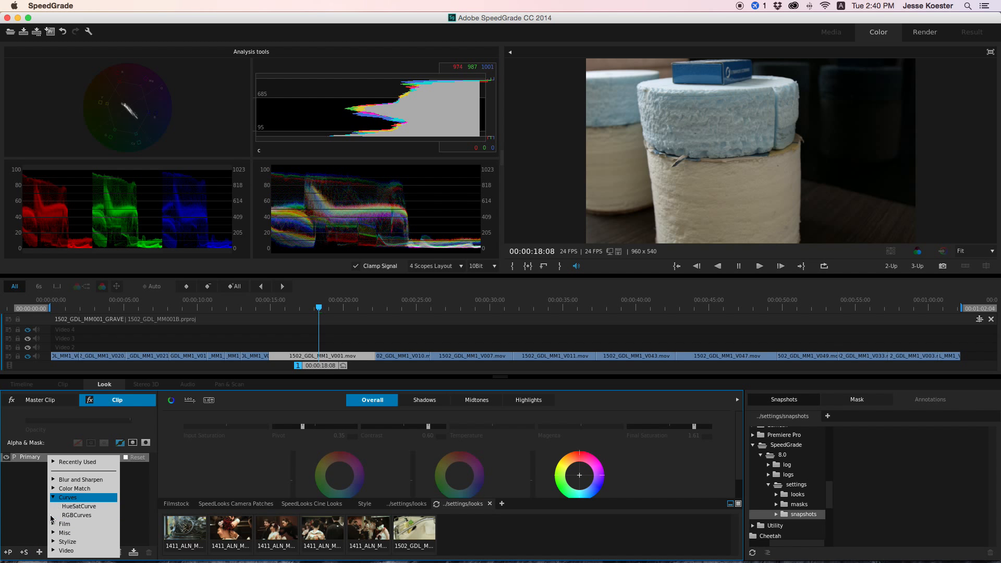
click(99, 516)
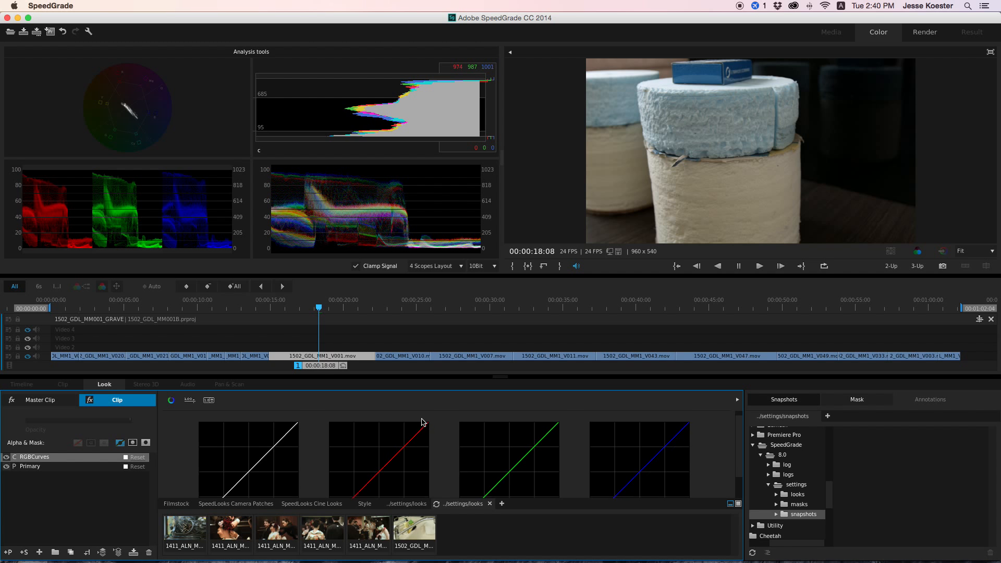
- Try bending the red and blue curves, reset both, and return to the Primary layer
scroll(422, 419, down, 2)
drag(378, 468, 380, 464)
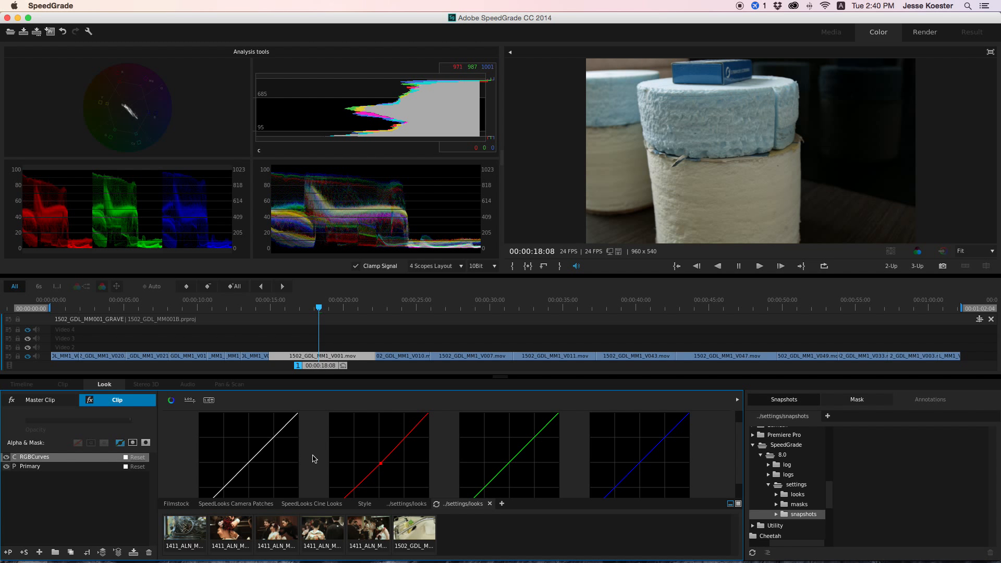
scroll(313, 459, down, 3)
scroll(313, 459, up, 3)
scroll(317, 460, down, 3)
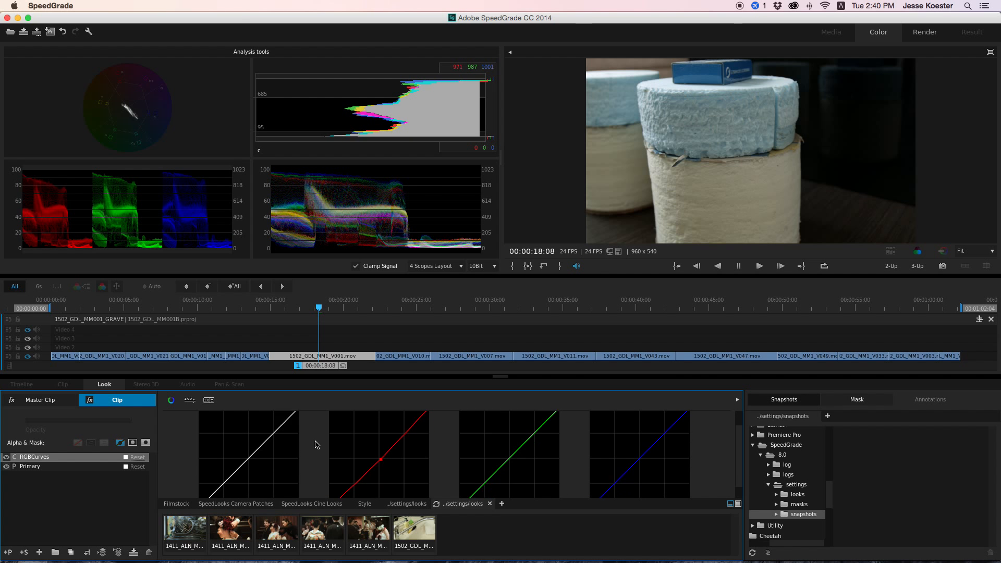
drag(381, 447, 399, 457)
click(435, 488)
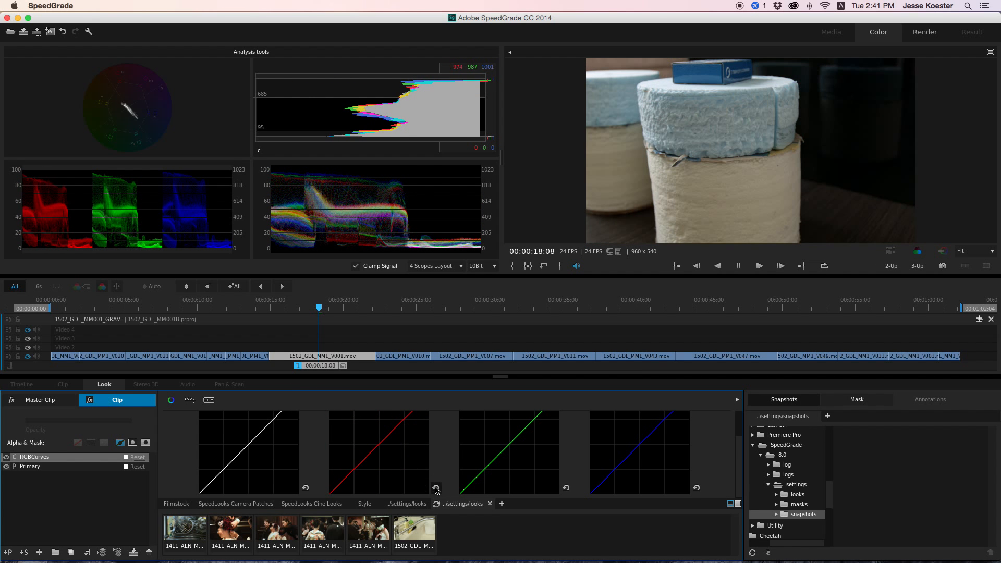
drag(637, 452, 688, 481)
click(697, 488)
click(274, 419)
click(50, 468)
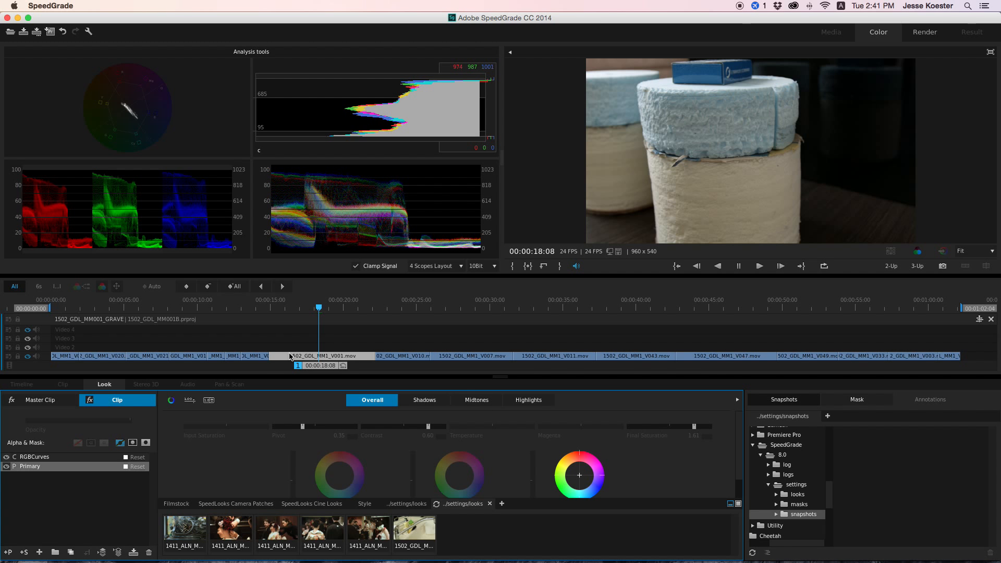
- Move to the snowy landscape clip at 00:00:55:06 and set its Contrast to about 1.4 and Pivot to 0.29
drag(325, 364, 861, 367)
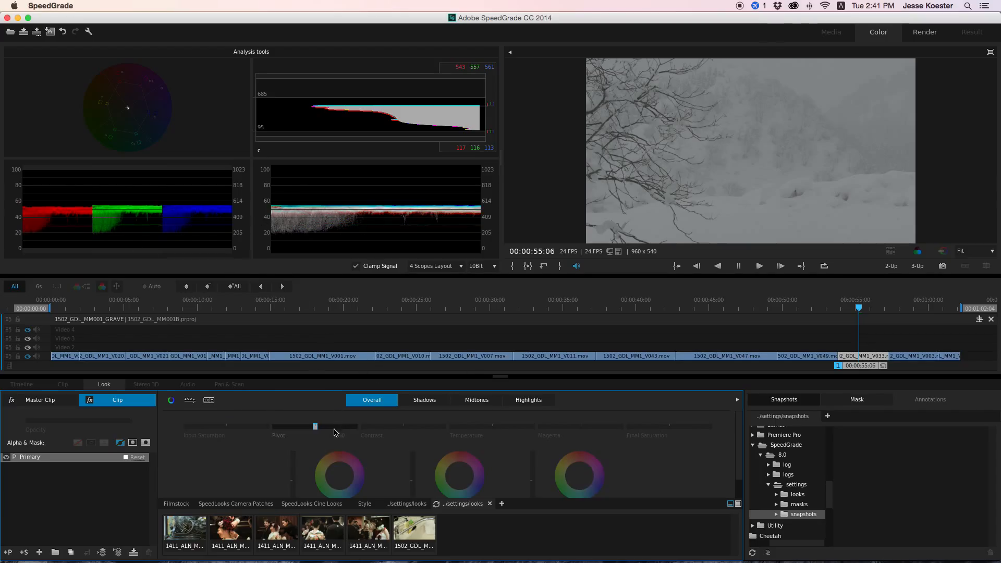
drag(401, 428, 403, 428)
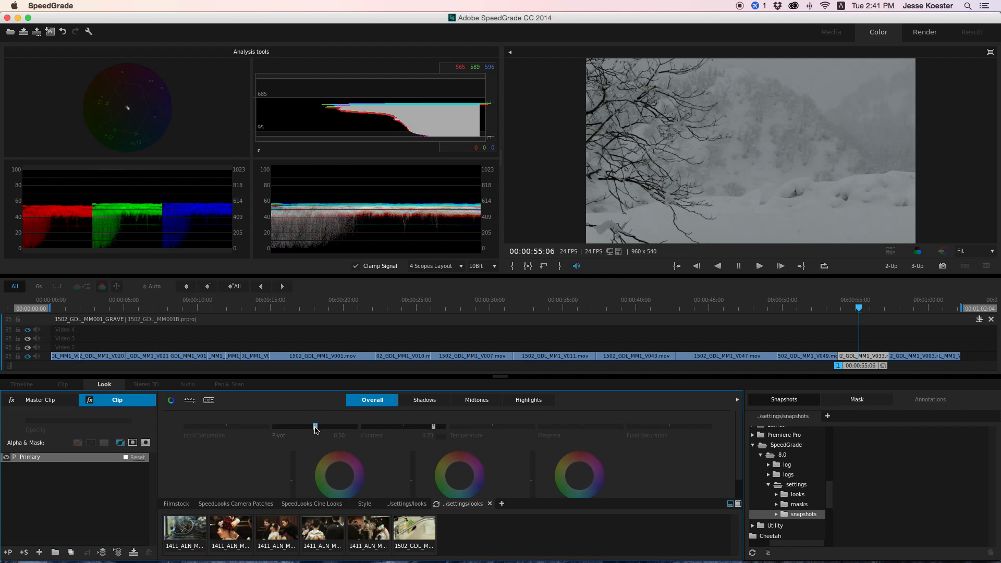
drag(315, 429, 314, 428)
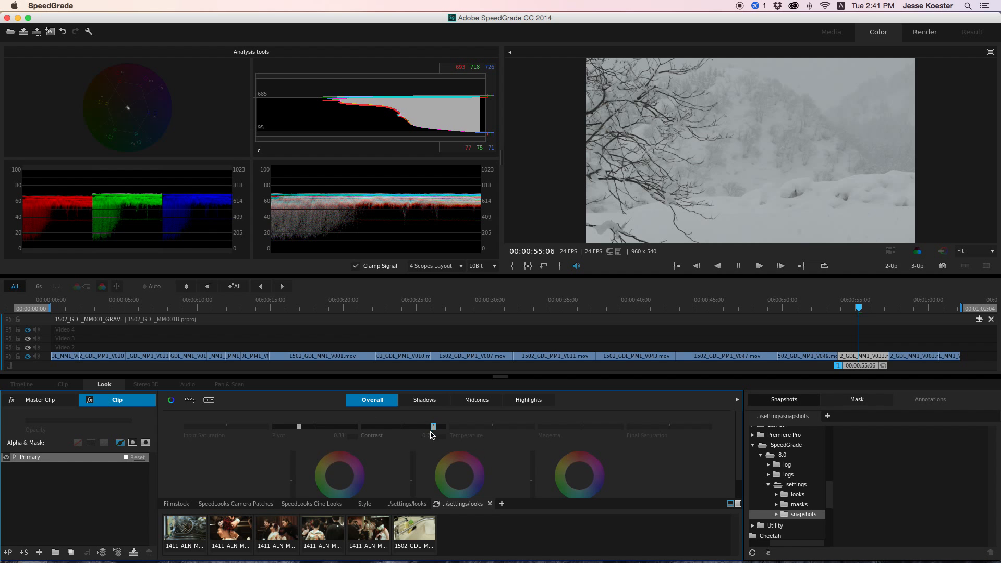
drag(433, 427, 434, 426)
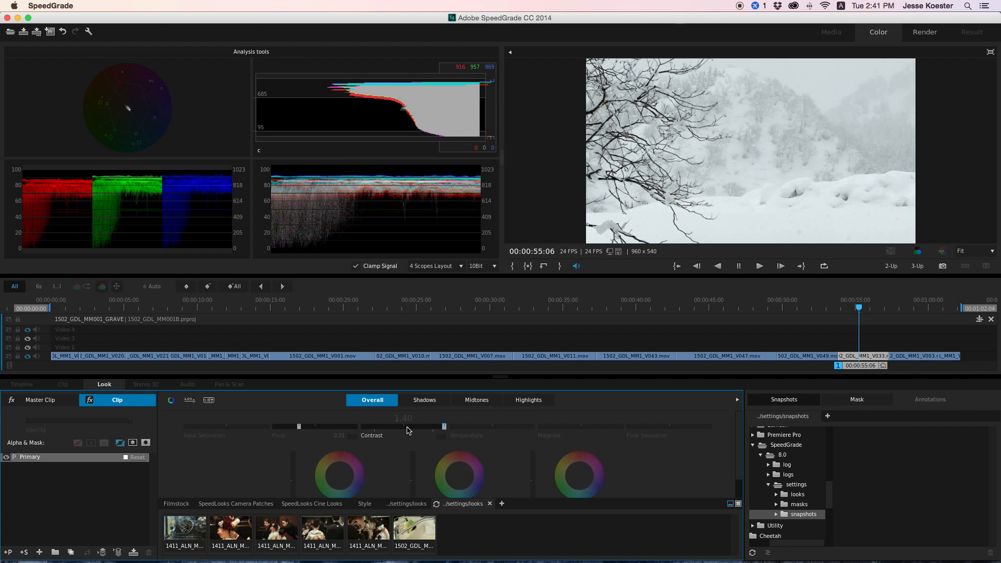
drag(298, 428, 299, 427)
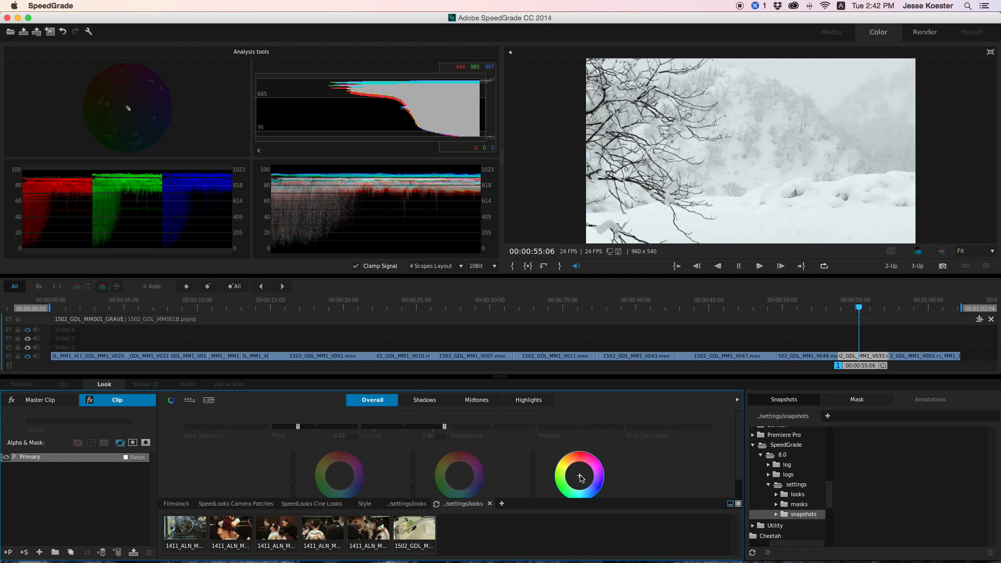
- Neutralize the snow clip's blue-green cast by balancing its colour channels with the Gain and Gamma wheels
drag(581, 478, 580, 476)
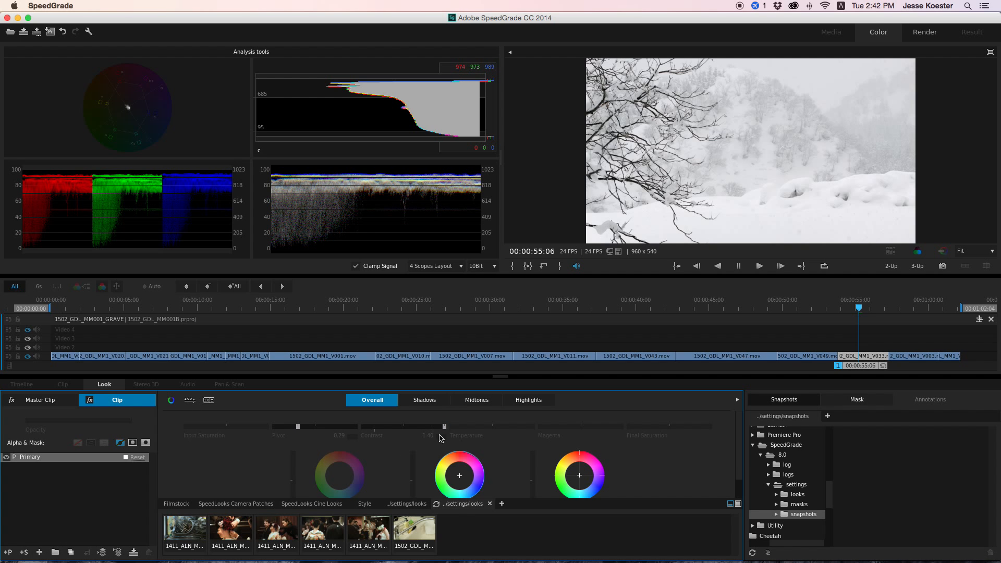
- Reduce the snow clip's Contrast to 1.14 and set its Pivot to about 0.33
drag(444, 427, 359, 440)
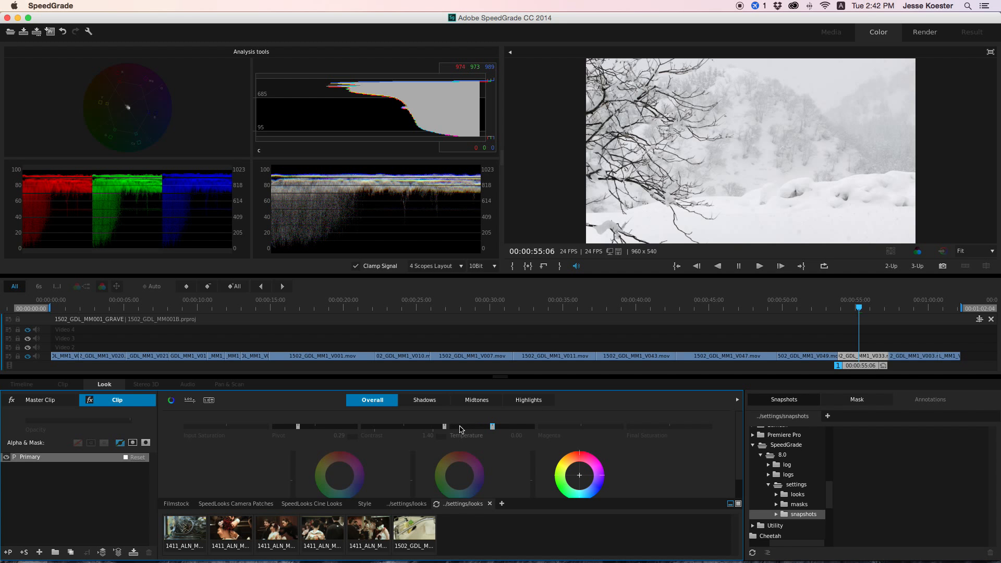
drag(444, 426, 444, 428)
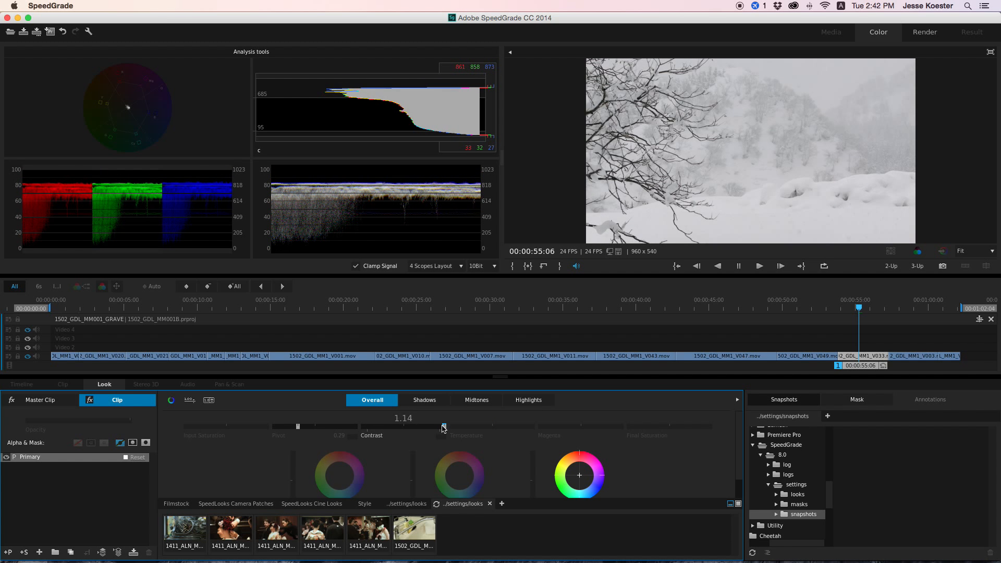
drag(298, 427, 301, 426)
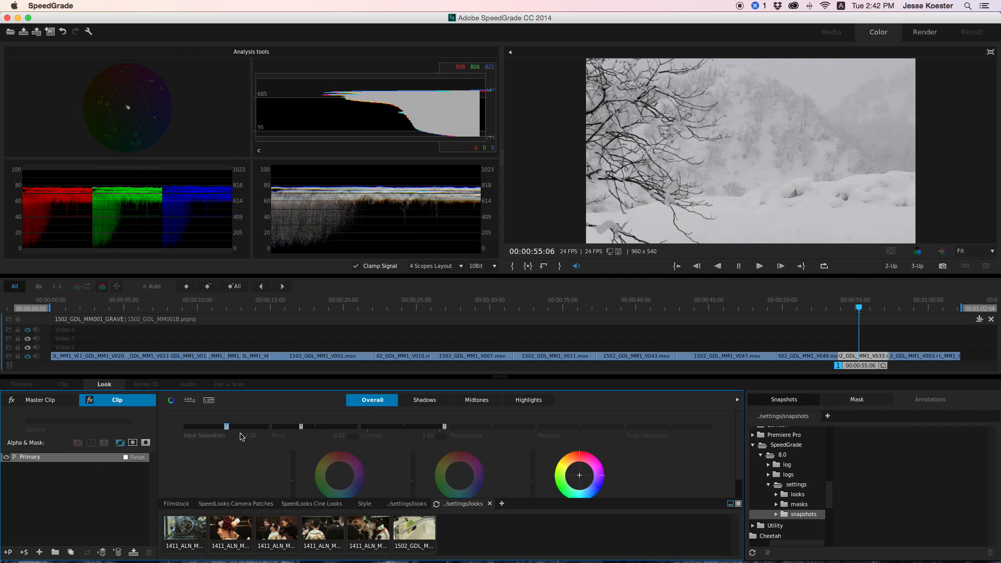
- Lower the snow clip's Offset level slightly and shift its Gamma colour balance toward blue for a cold winter look
scroll(261, 449, down, 2)
drag(296, 462, 294, 462)
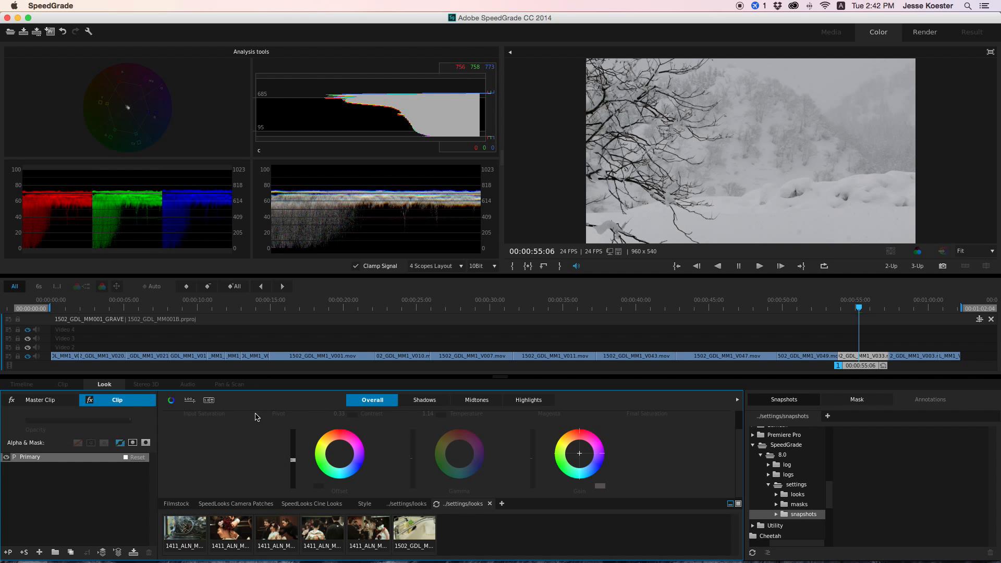
scroll(263, 435, up, 2)
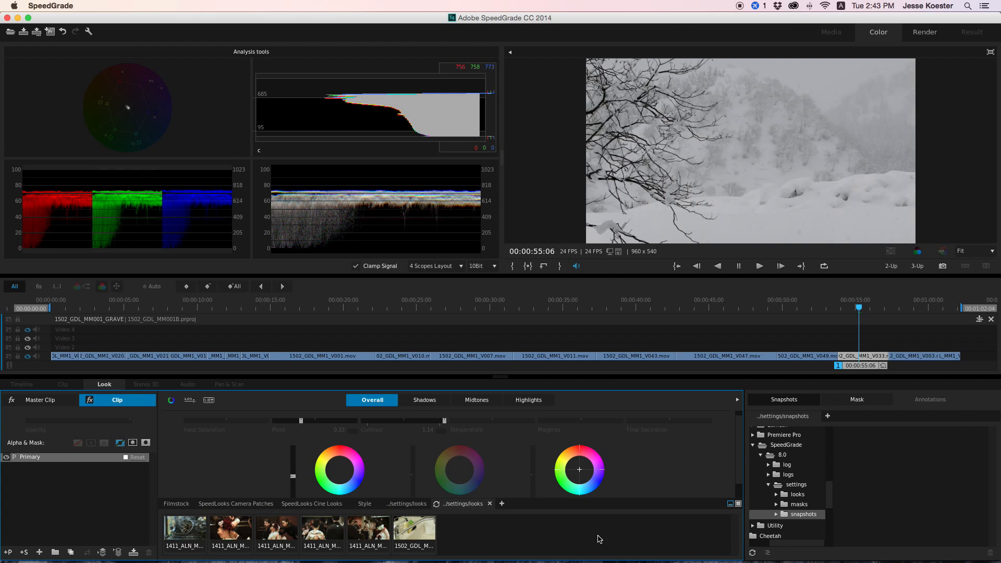
scroll(668, 471, down, 1)
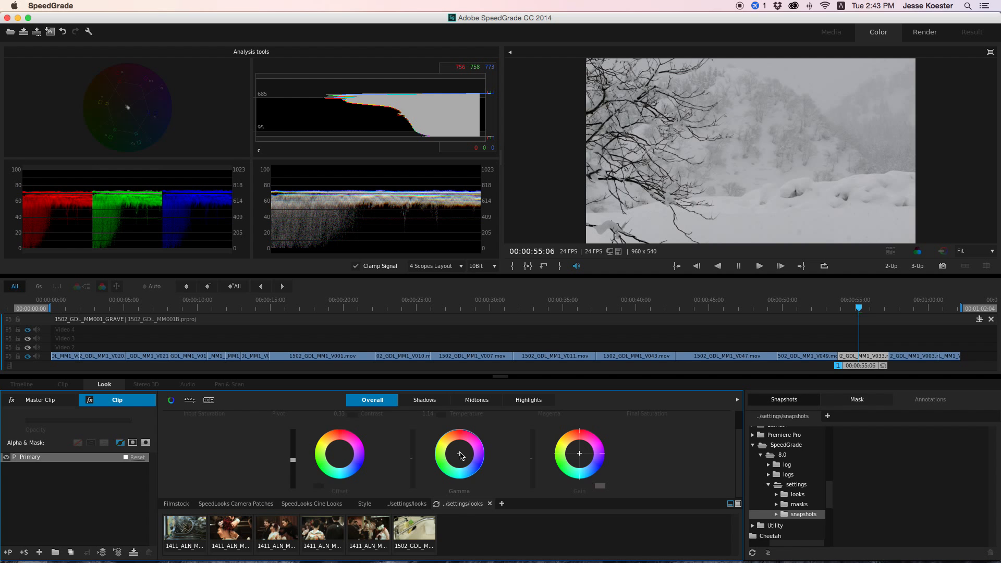
drag(460, 456, 413, 460)
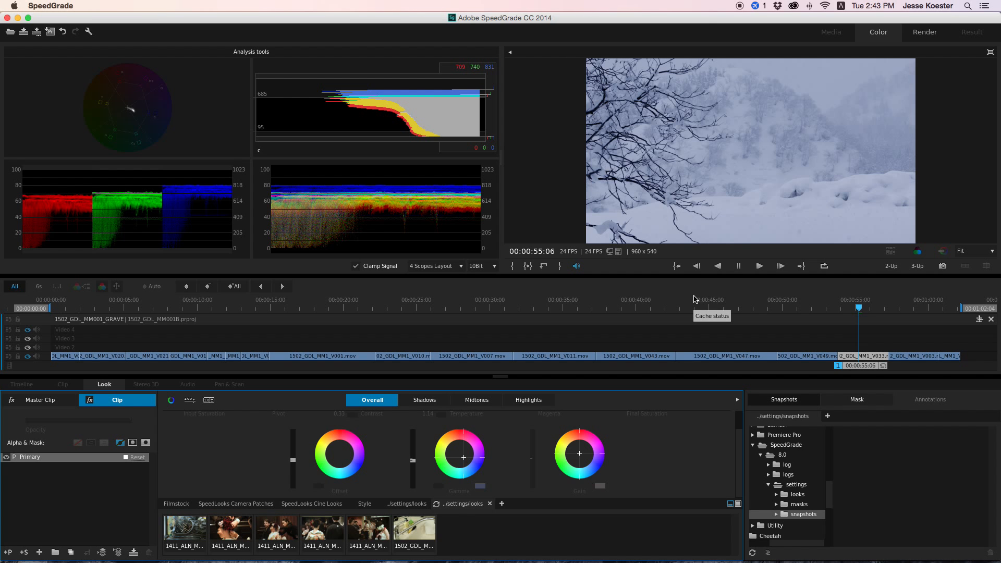
- Save the graded project and quit the application
key(super+s)
key(super+q)
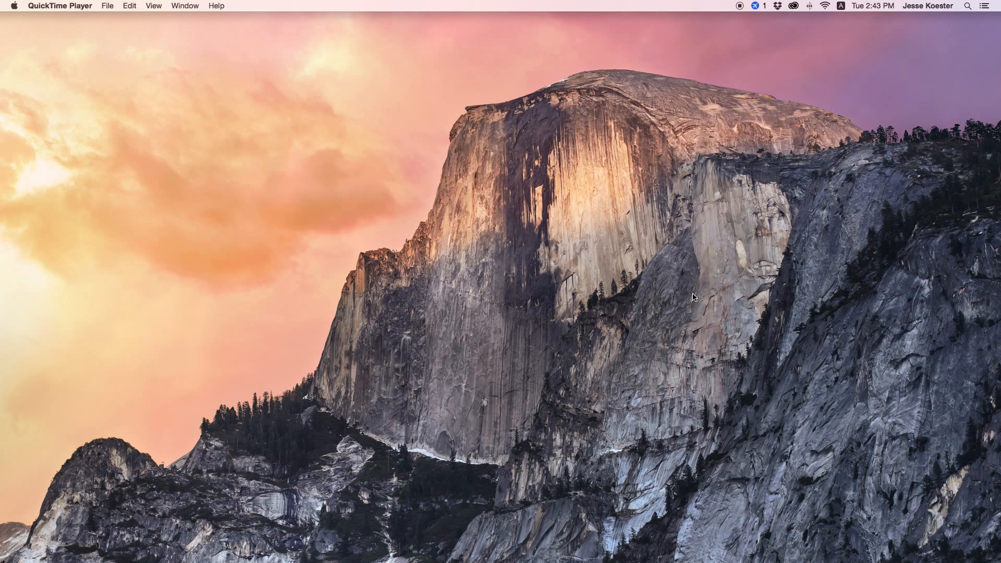